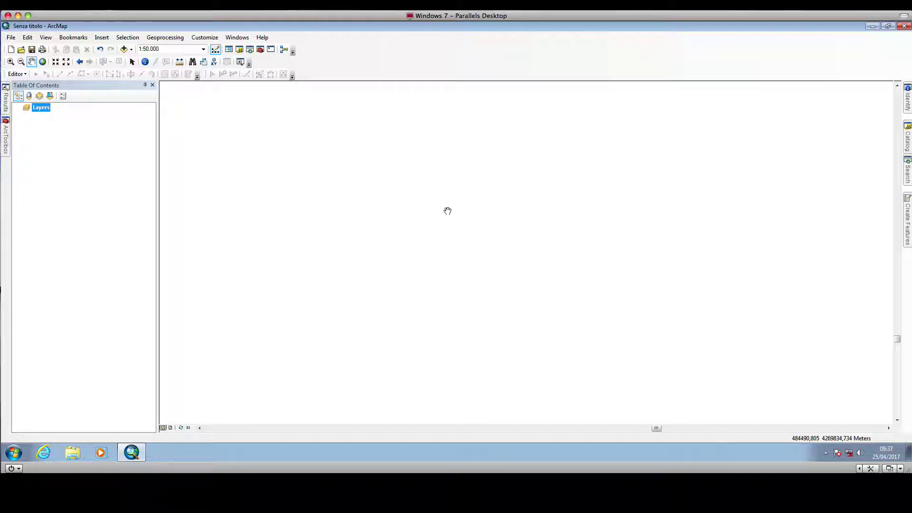
Step: Leave the empty ArcMap document and show all desktop spaces with F8
key(F8)
Step: Switch to the PowerPoint space showing the 'Typical use(s) of Raster Data' slide
click(562, 355)
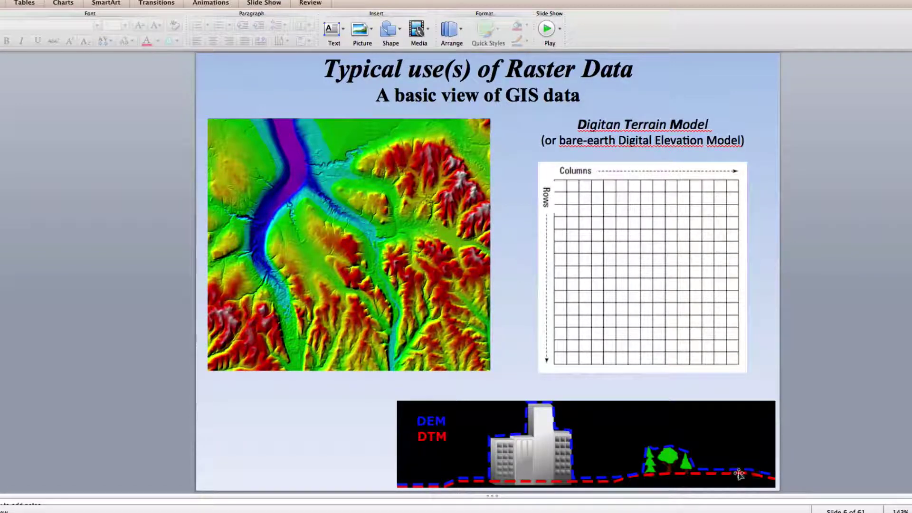
Step: Return to ArcMap and select itdem_reprj from the mosaic_to_raster_DEM folder in Add Data
mouse_move(902, 493)
click(829, 460)
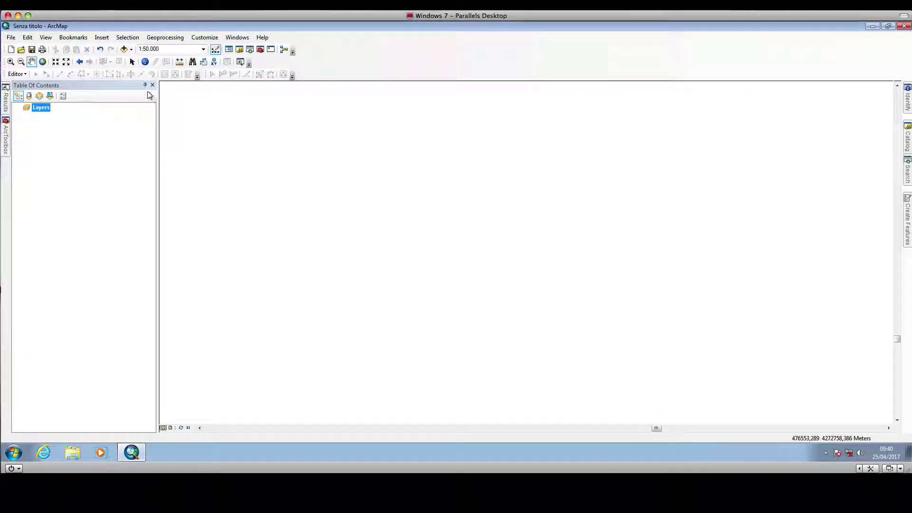
click(125, 49)
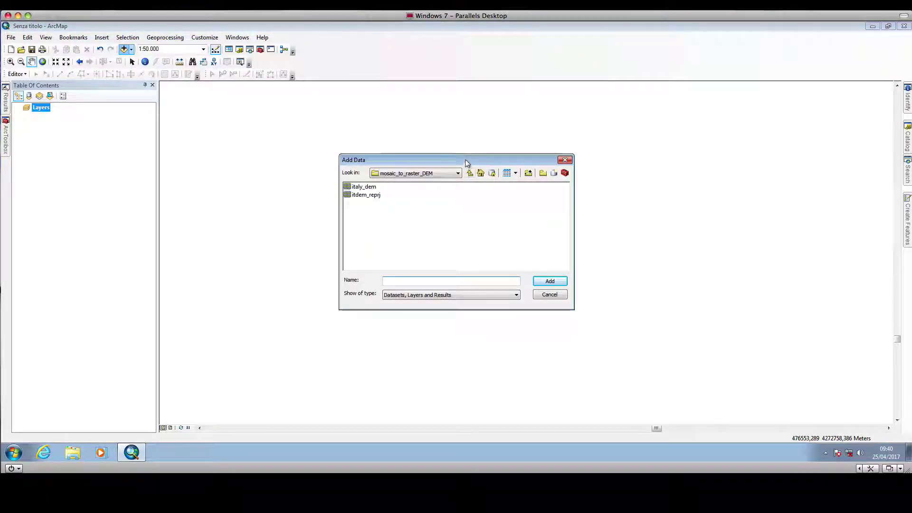
mouse_move(467, 163)
mouse_down()
mouse_move(347, 146)
mouse_move(417, 178)
mouse_move(464, 172)
mouse_up()
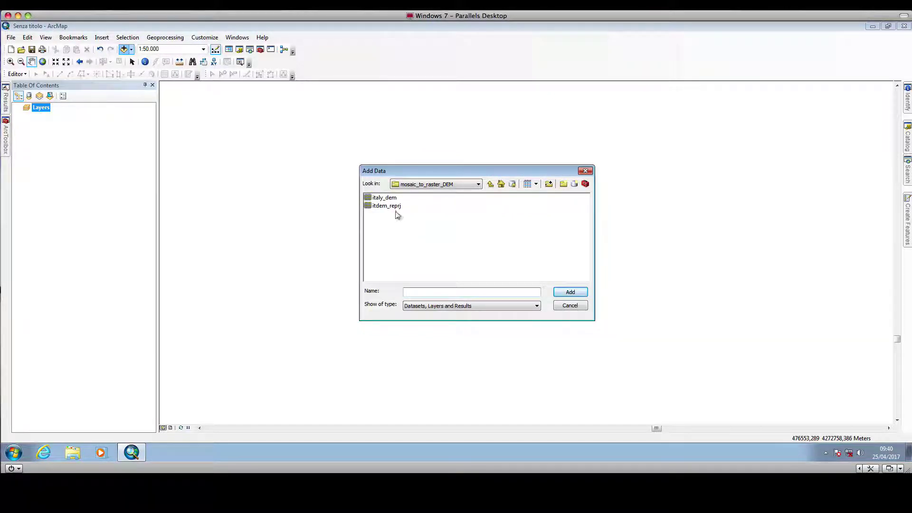
click(394, 208)
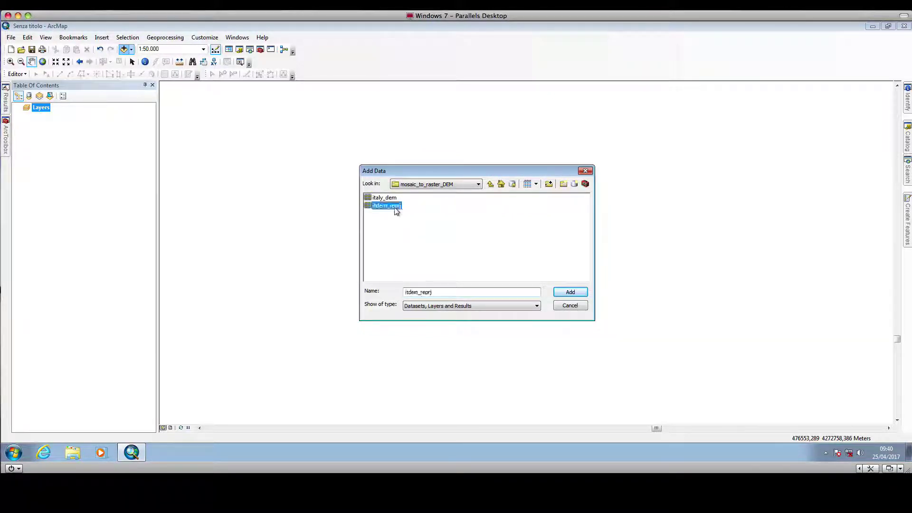
Step: Add itdem_reprj to the map and zoom into central Italy's mountainous interior at 1:600.000
click(576, 294)
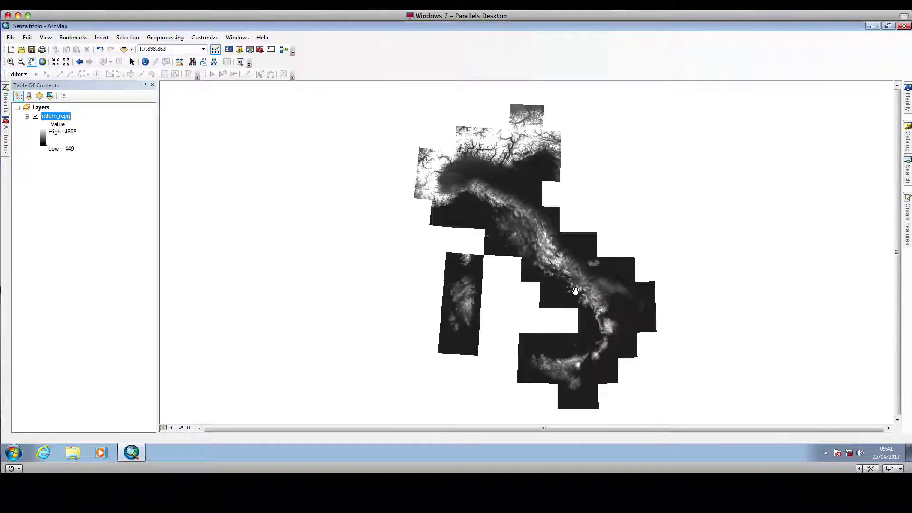
drag(534, 270, 480, 257)
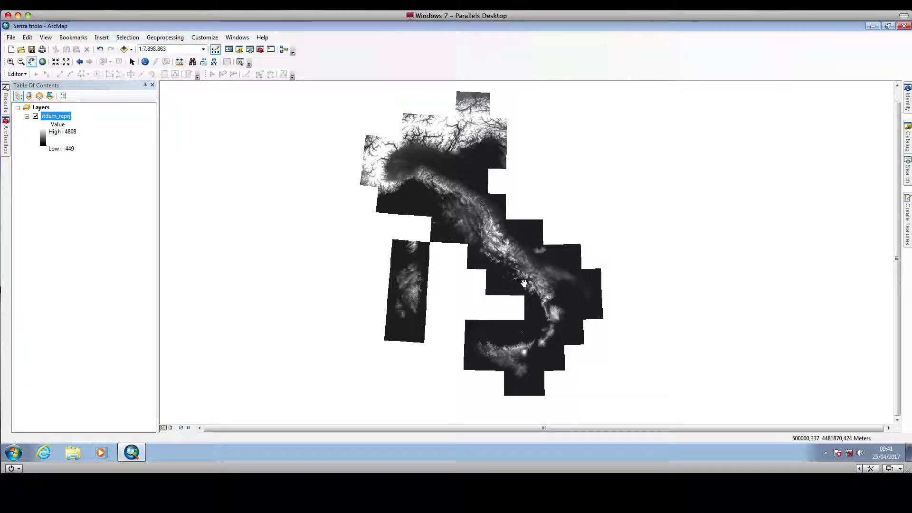
scroll(524, 284, up, 1)
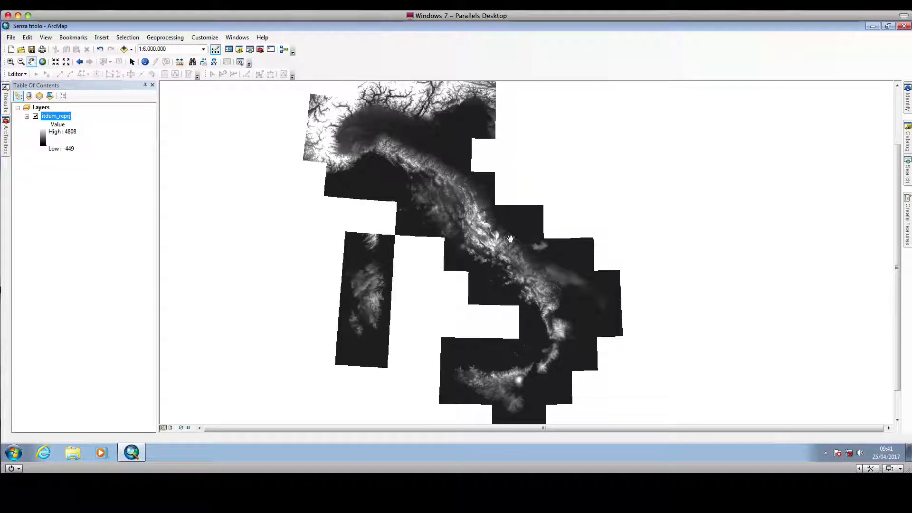
scroll(525, 248, up, 2)
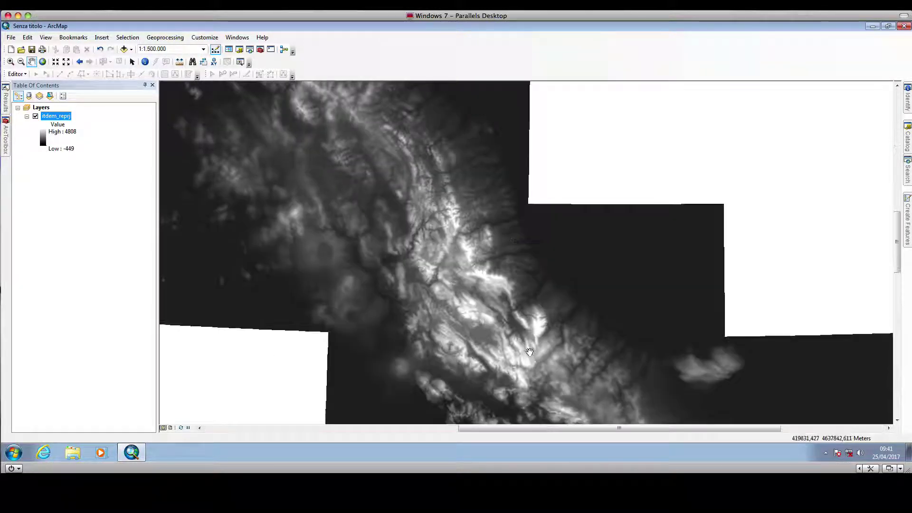
drag(530, 352, 517, 275)
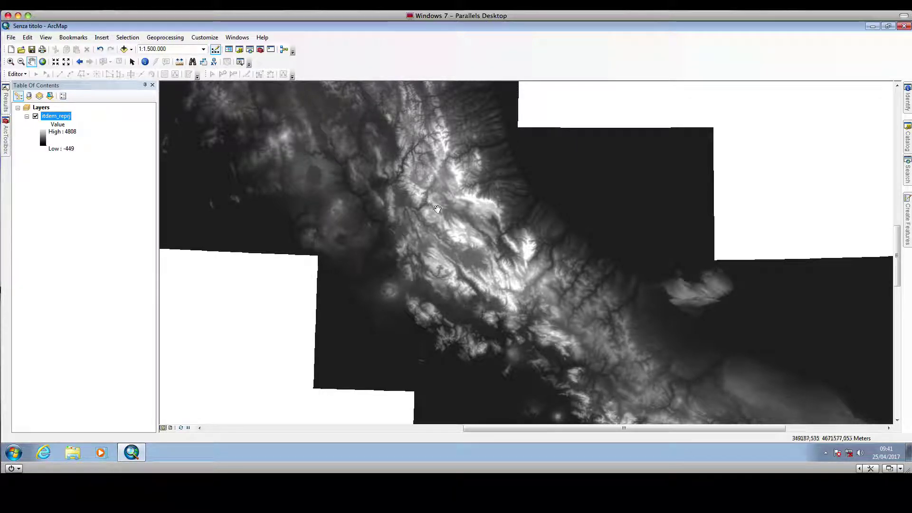
scroll(371, 236, up, 4)
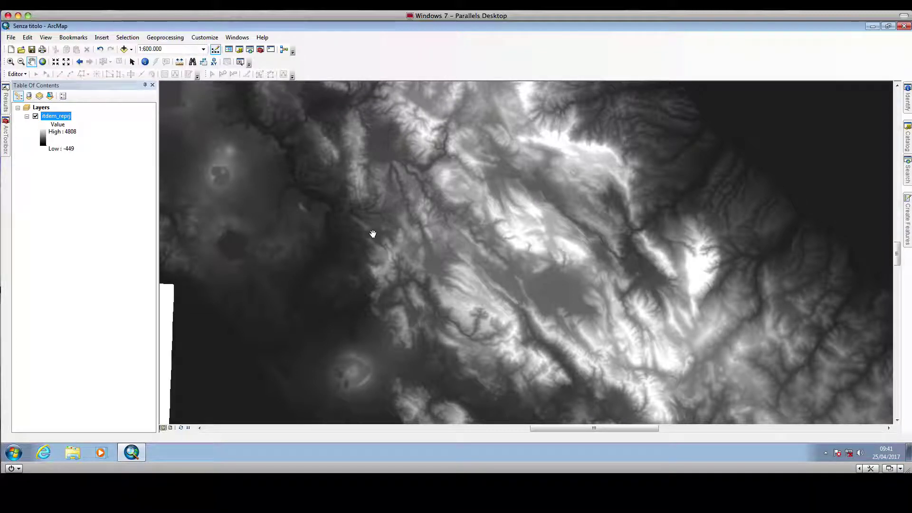
Step: Zoom out to 1:1.500.000 and pan south down the peninsula to Sicily
scroll(373, 234, up, 4)
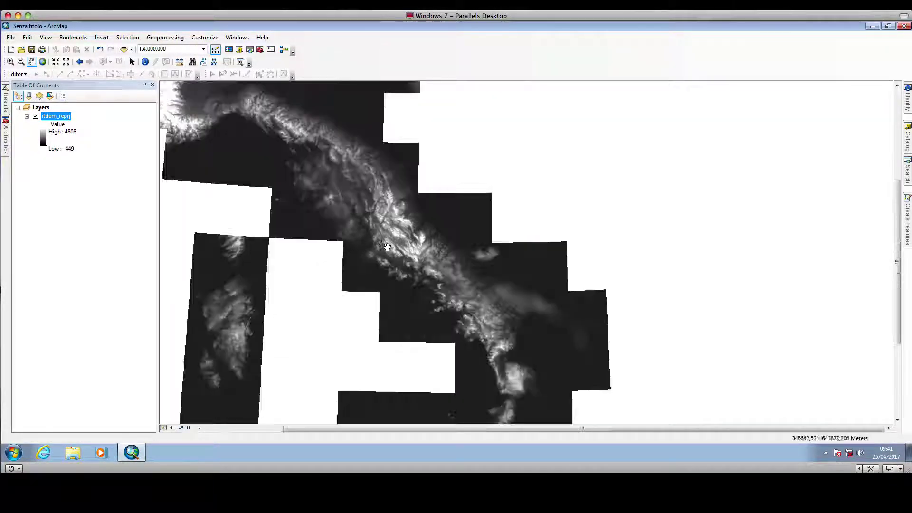
scroll(388, 173, down, 3)
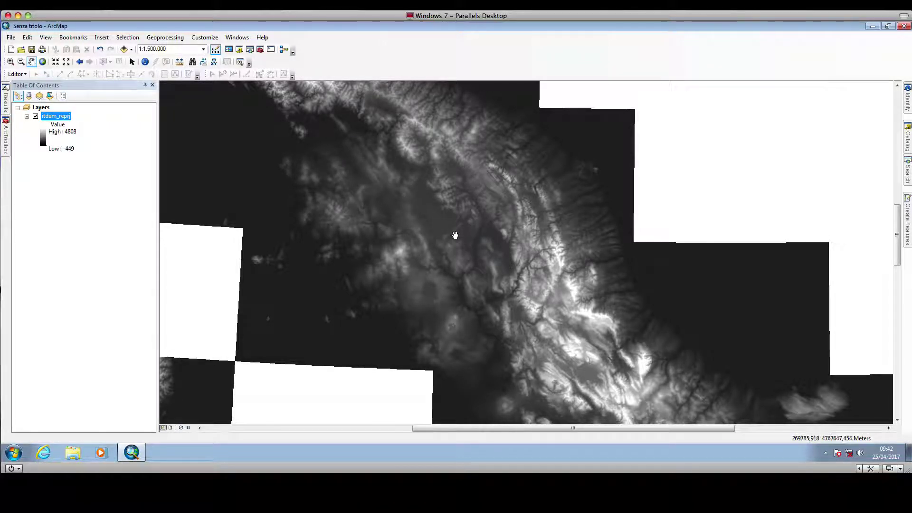
drag(455, 236, 426, 181)
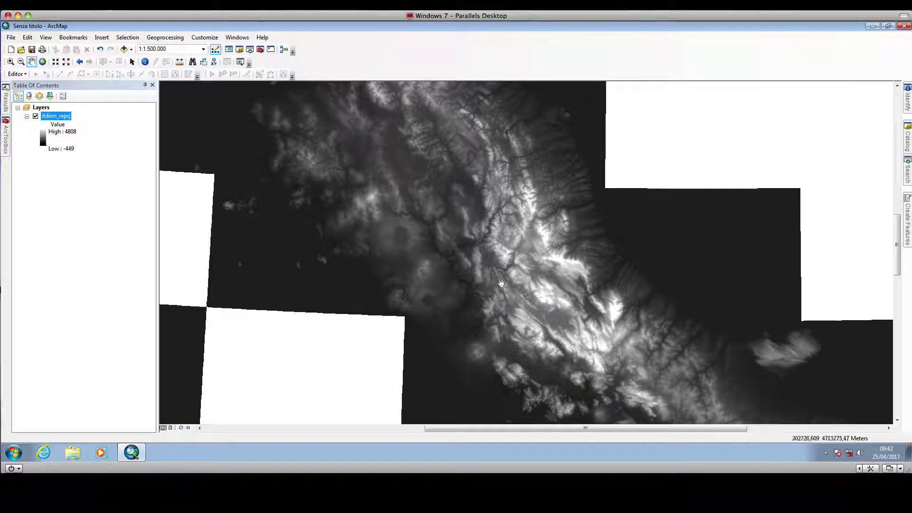
drag(508, 290, 403, 164)
drag(430, 248, 393, 206)
drag(461, 273, 376, 165)
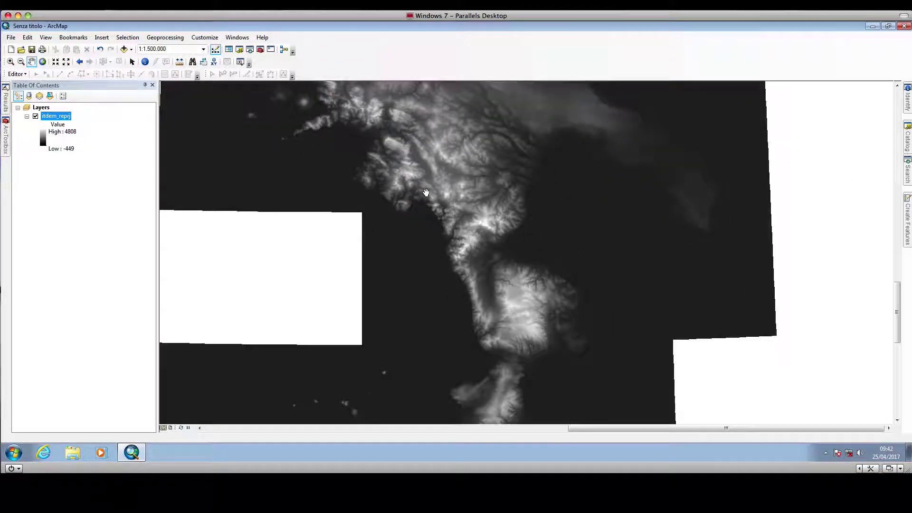
drag(484, 274, 485, 181)
drag(421, 291, 515, 210)
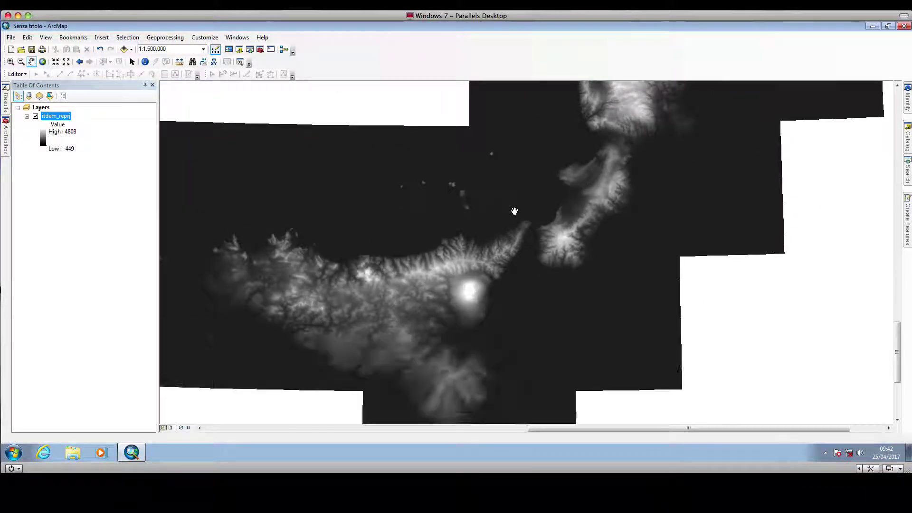
drag(379, 284, 426, 242)
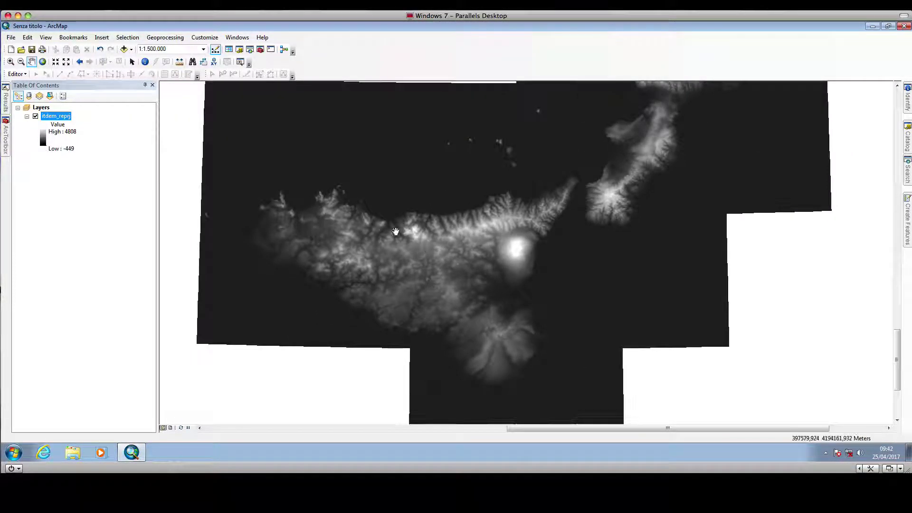
drag(533, 209, 487, 253)
drag(416, 271, 469, 242)
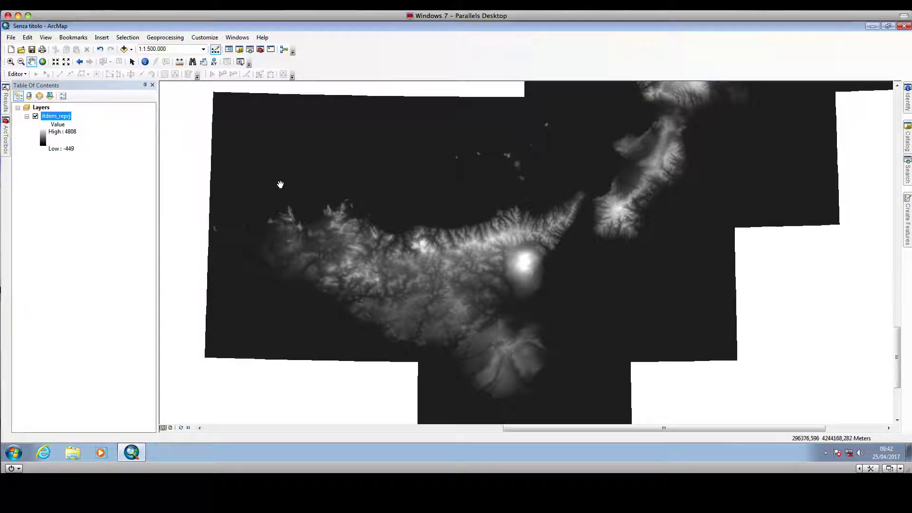
Step: Frame Sicily close up at 1:750.000, then spread out all open windows
drag(397, 257, 448, 242)
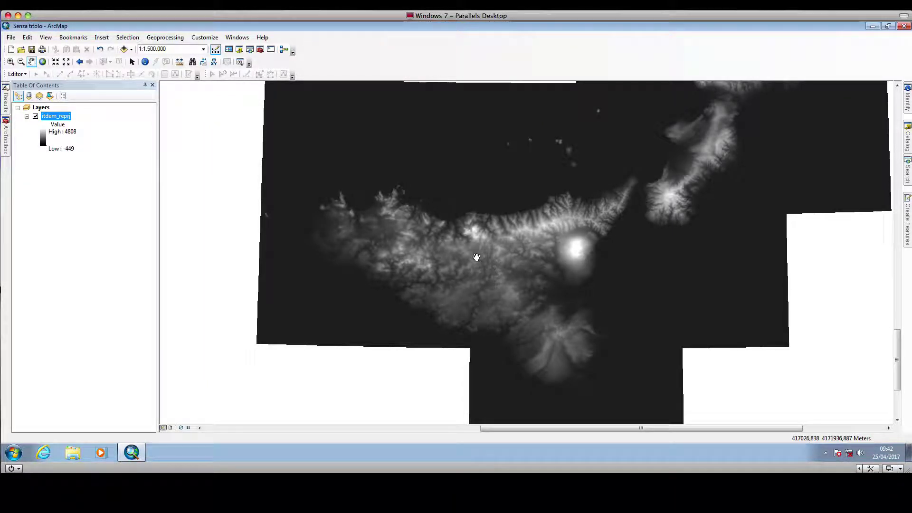
scroll(477, 257, up, 2)
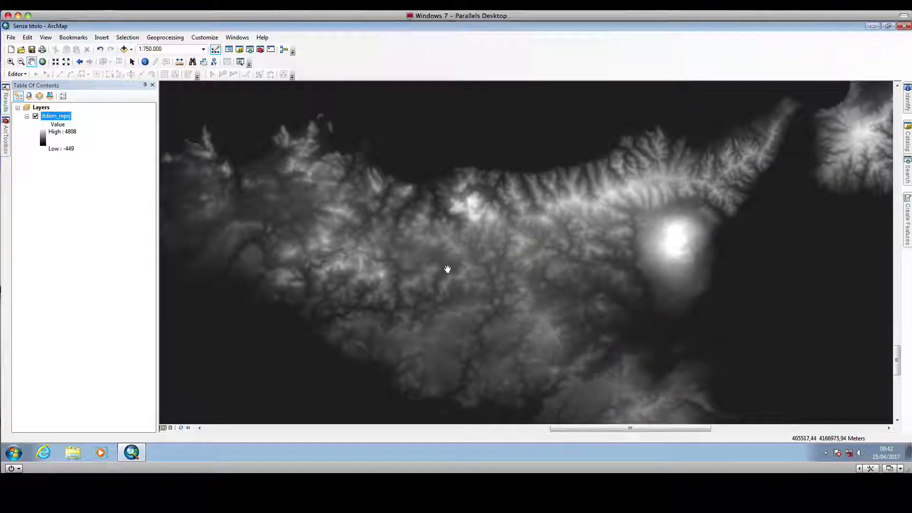
drag(448, 267, 518, 262)
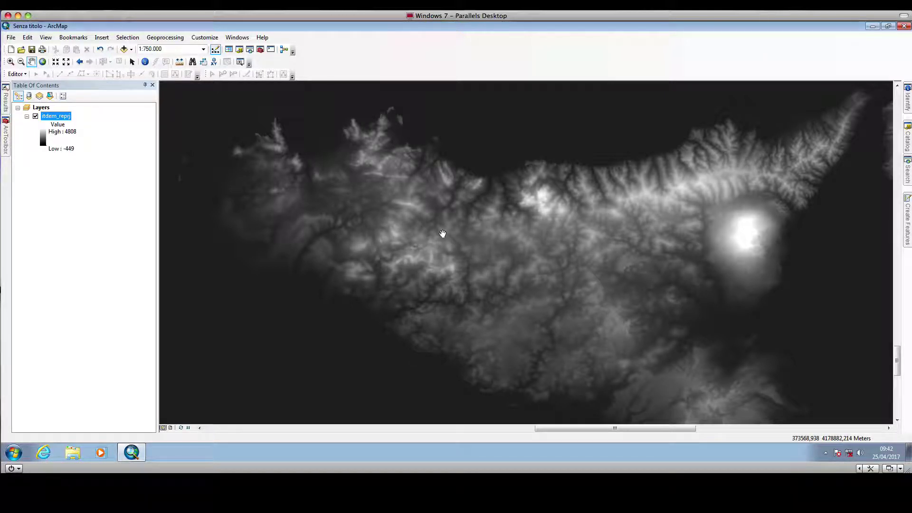
key(ctrl+Up)
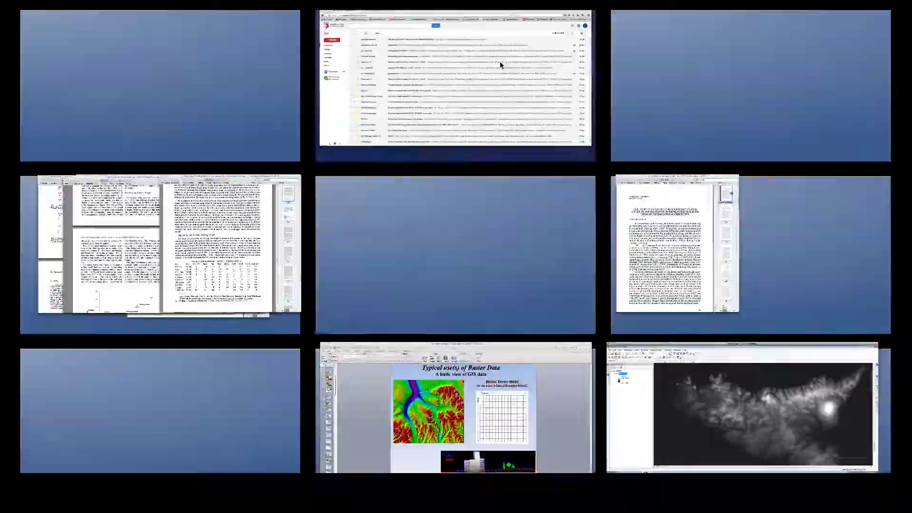
Step: Open the Wikipedia ASTER article and read its introduction, highlighting the word ASTER
click(503, 61)
click(202, 24)
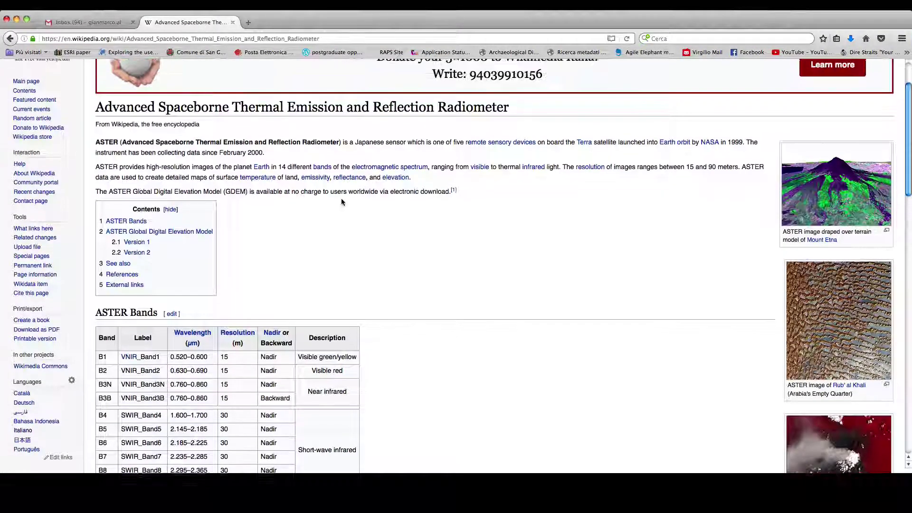
scroll(341, 202, down, 3)
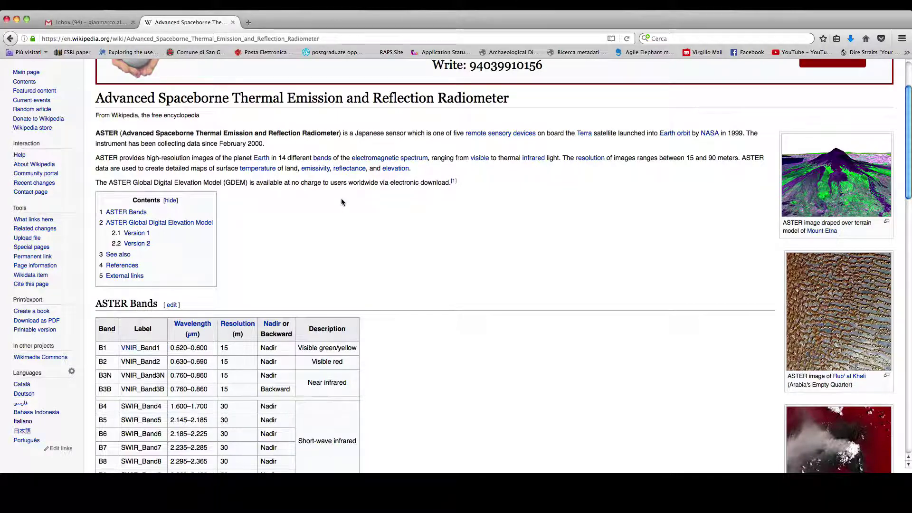
scroll(341, 201, up, 3)
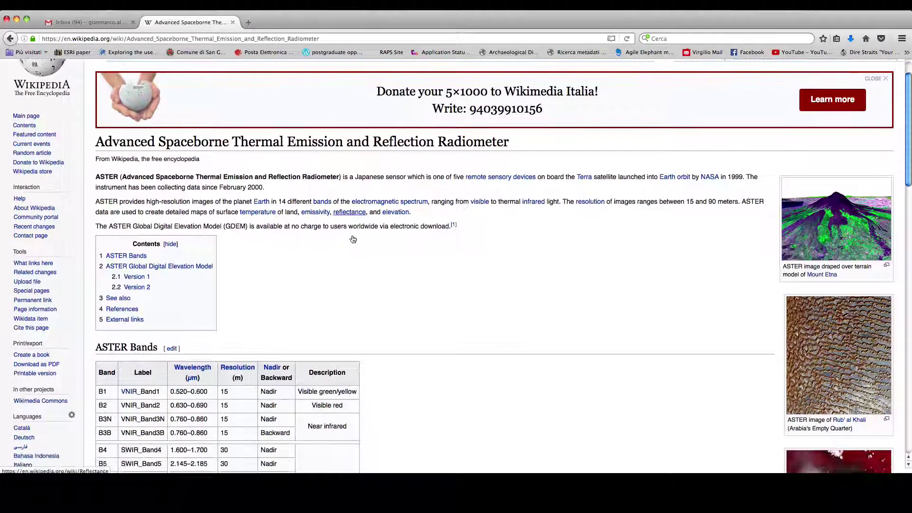
scroll(352, 235, down, 2)
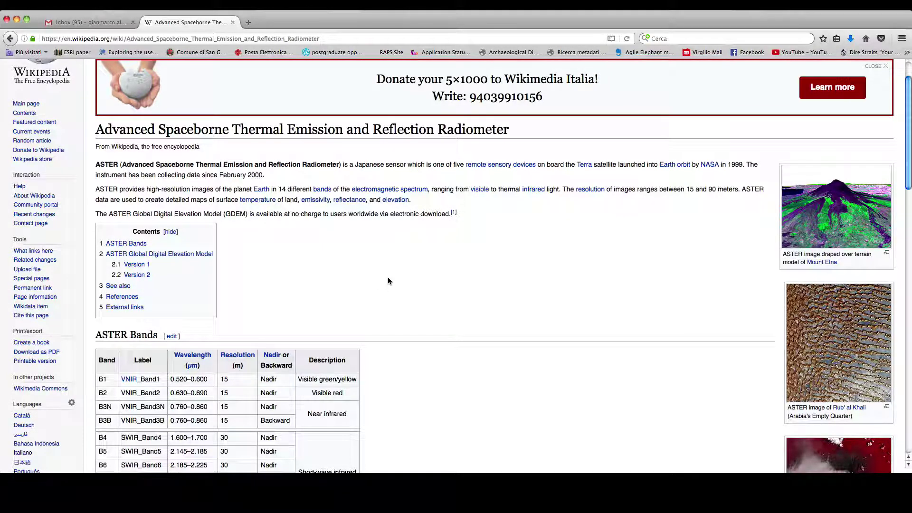
scroll(386, 279, down, 3)
scroll(377, 278, up, 5)
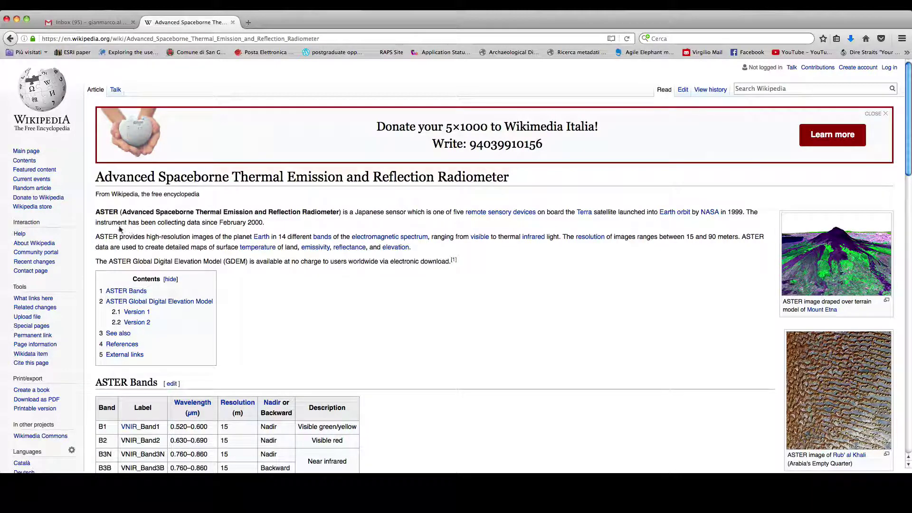
drag(95, 212, 116, 212)
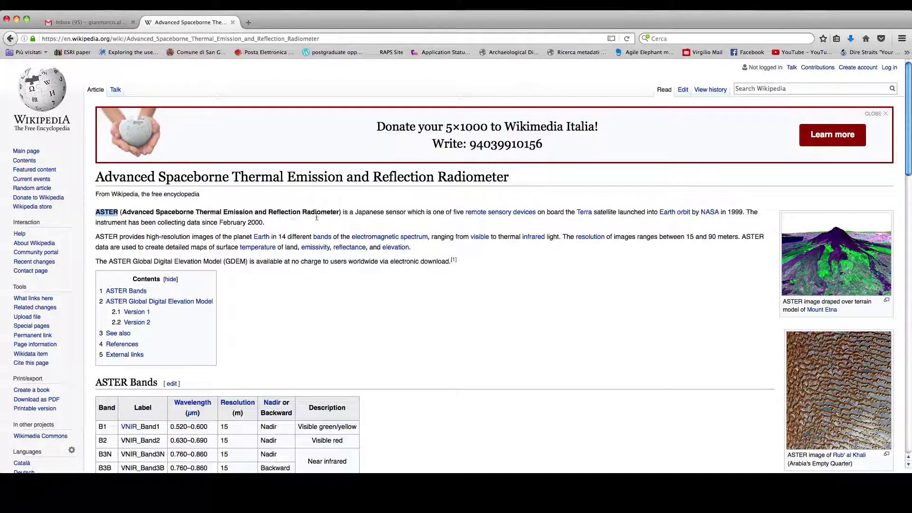
Step: Scroll down to the ASTER Bands table, then bring up the window overview
scroll(428, 352, down, 3)
scroll(429, 352, up, 3)
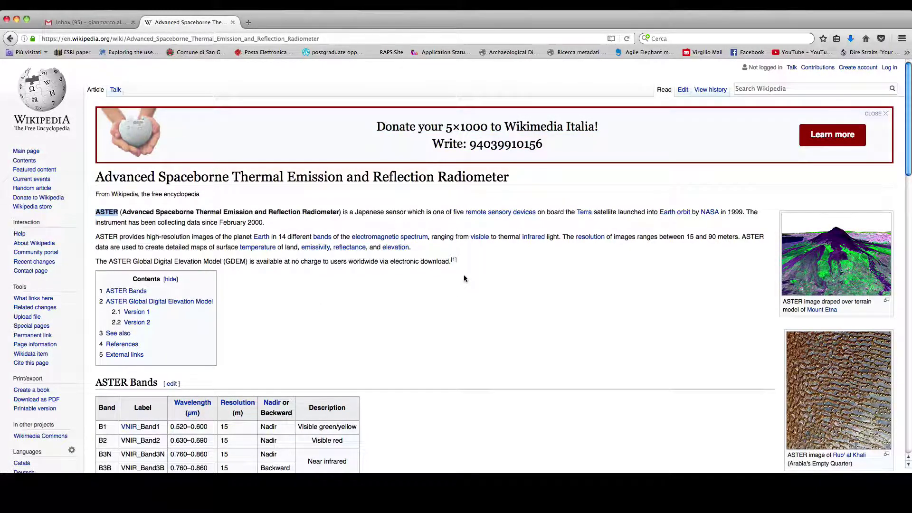
scroll(465, 277, down, 2)
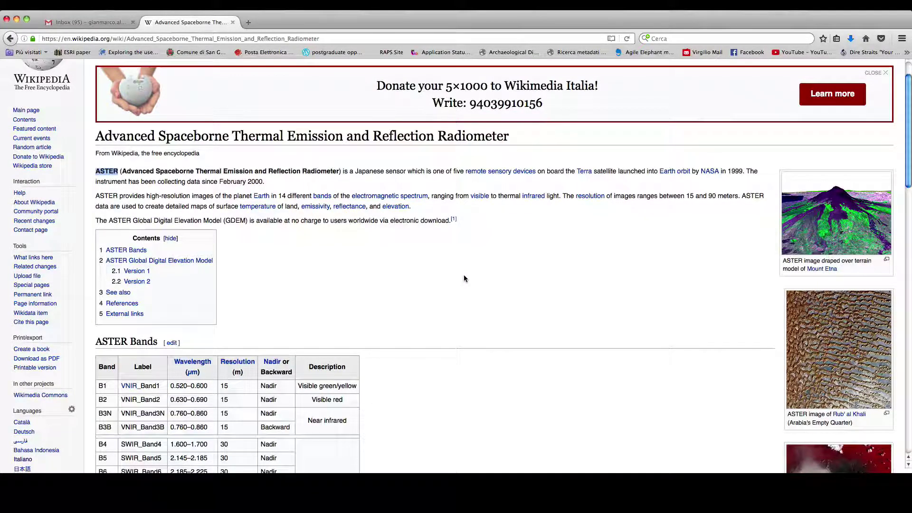
scroll(465, 278, down, 5)
scroll(464, 278, up, 3)
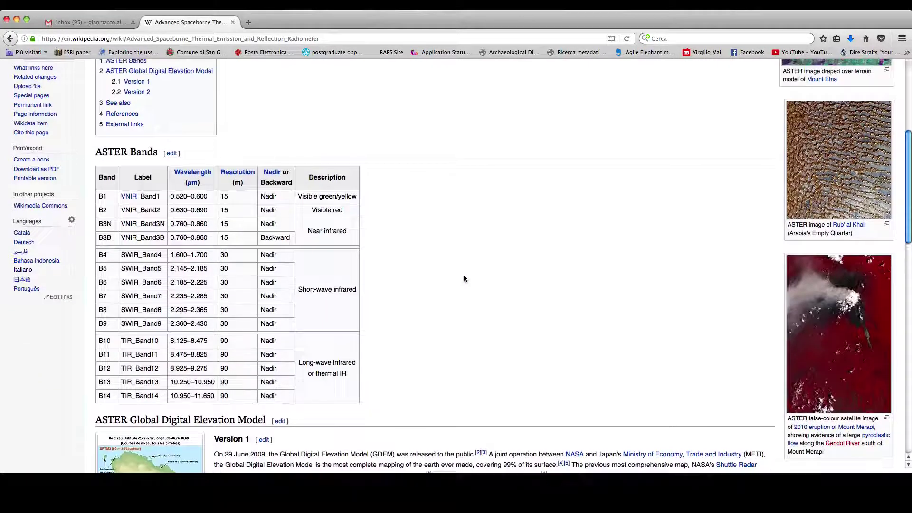
key(ctrl+Up)
Step: Bring ArcMap forward and pan from Sicily up the Apennines to the Alps and Po valley
click(787, 433)
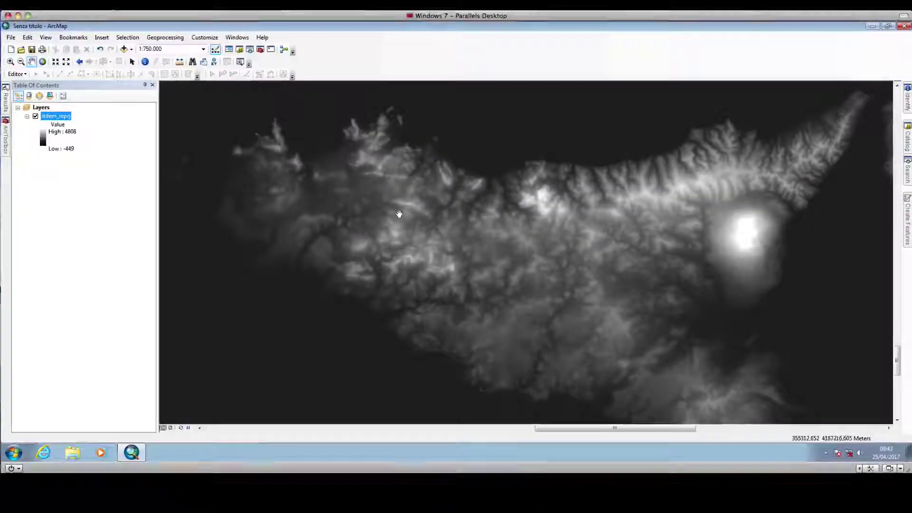
drag(474, 240, 391, 240)
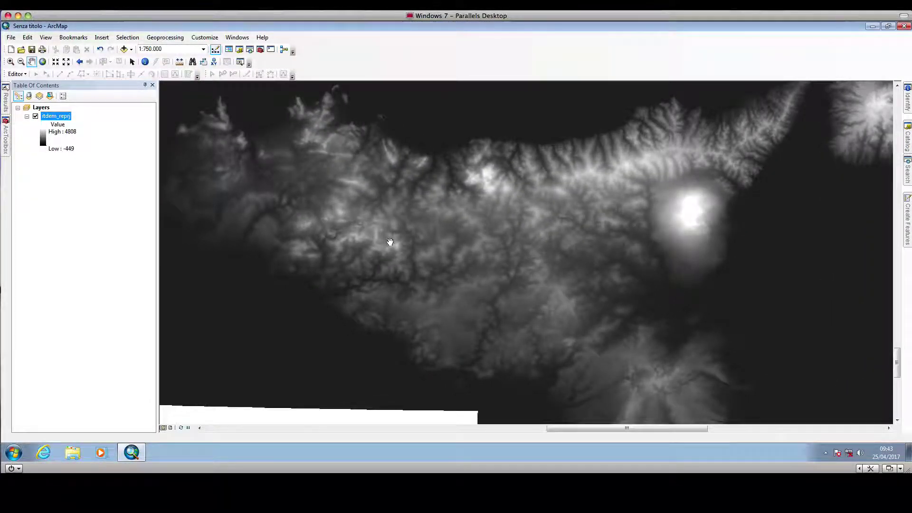
scroll(434, 237, up, 3)
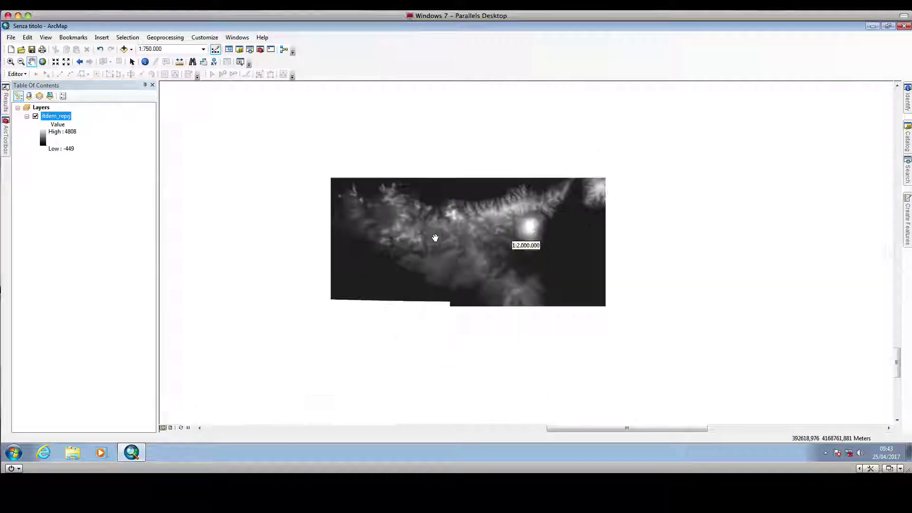
drag(503, 149, 405, 301)
drag(507, 224, 469, 305)
drag(438, 243, 444, 359)
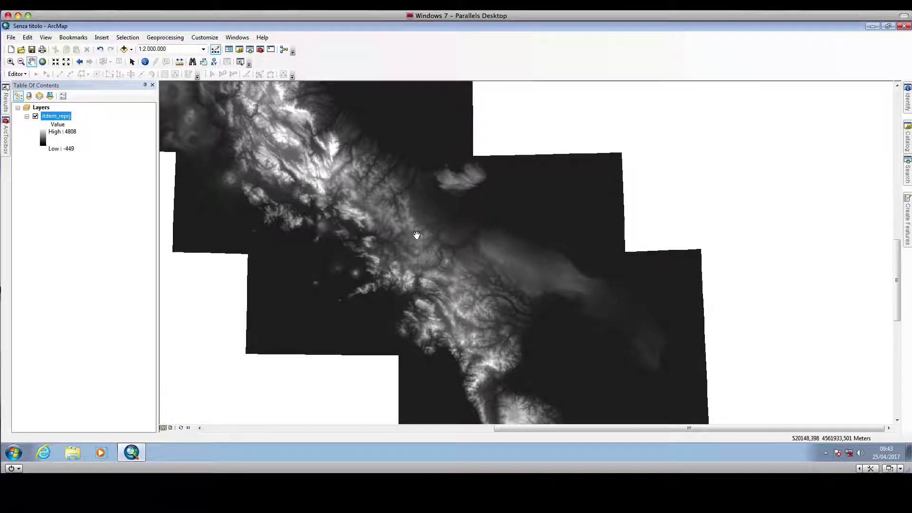
drag(393, 247, 480, 335)
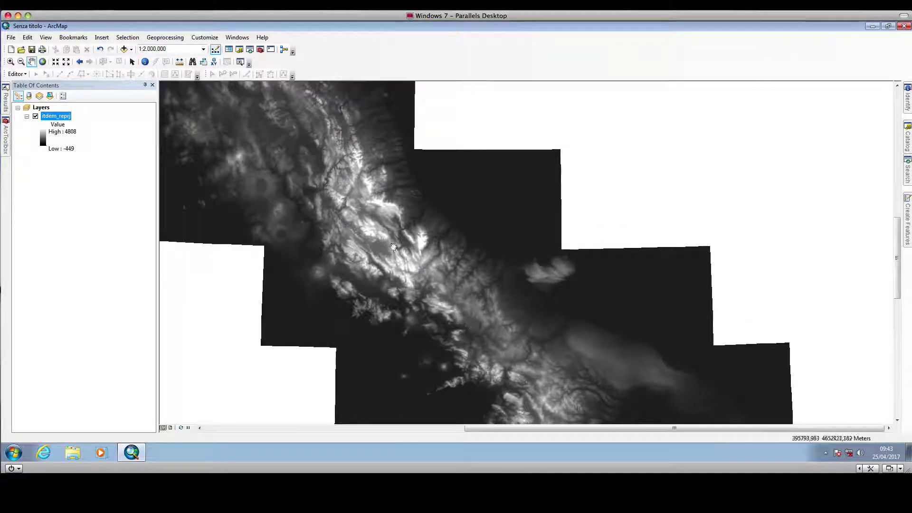
drag(412, 279, 513, 349)
drag(513, 254, 513, 350)
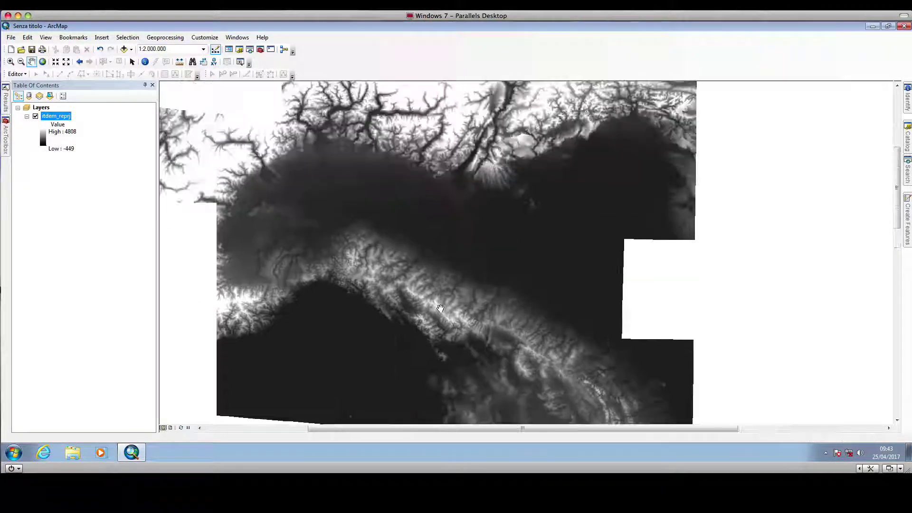
drag(480, 322, 492, 290)
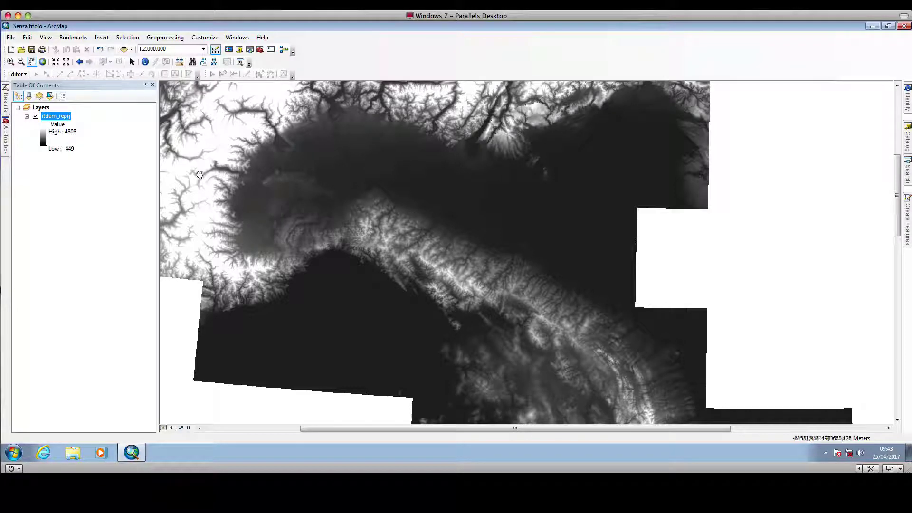
Step: Open itdem_reprj's Layer Properties Source tab showing the 28,20889398 cell size
right_click(56, 118)
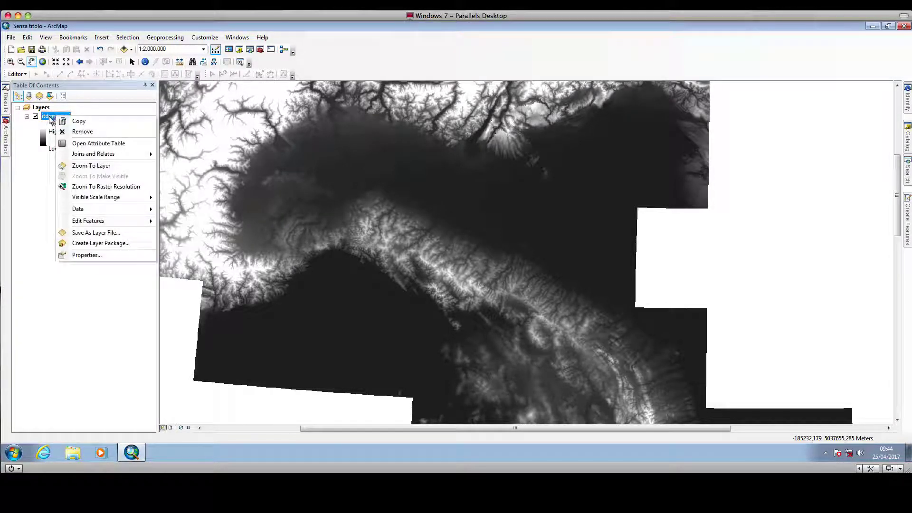
click(50, 119)
right_click(50, 119)
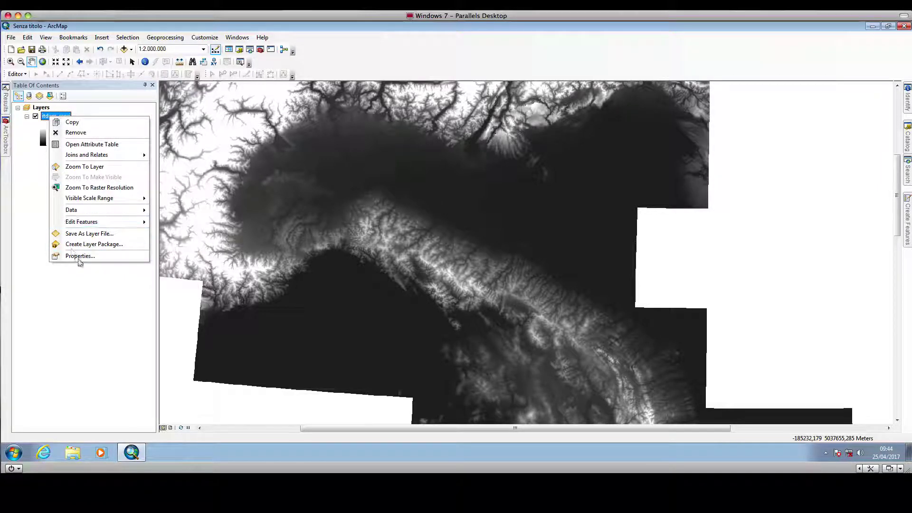
click(83, 256)
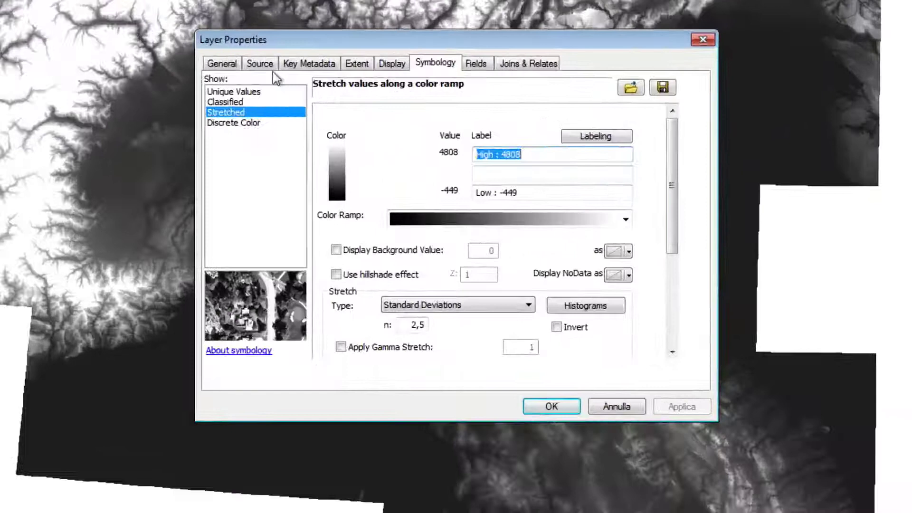
click(340, 136)
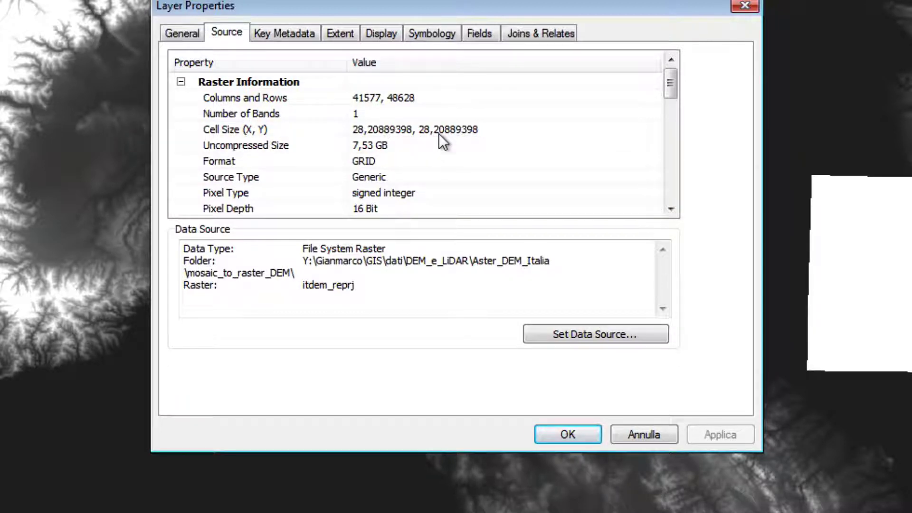
Step: Close Layer Properties without changes and pan along the central Apennines
click(658, 435)
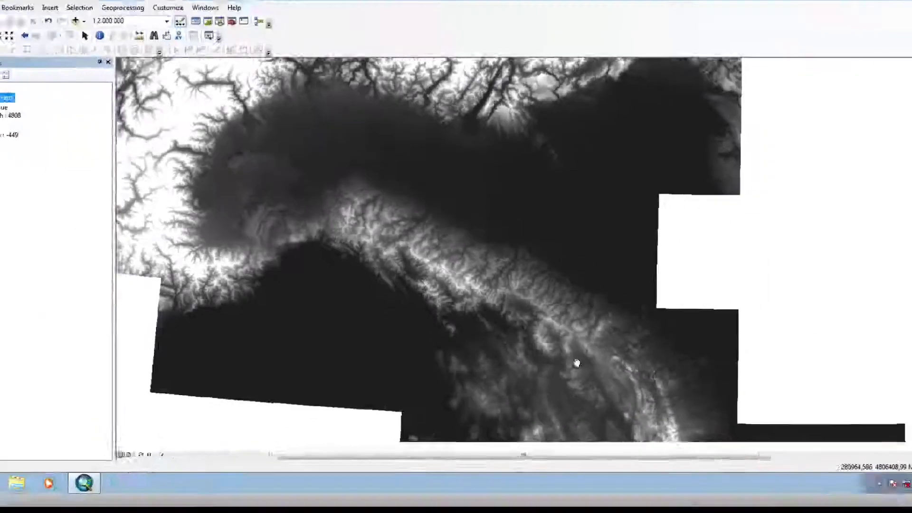
scroll(543, 260, up, 3)
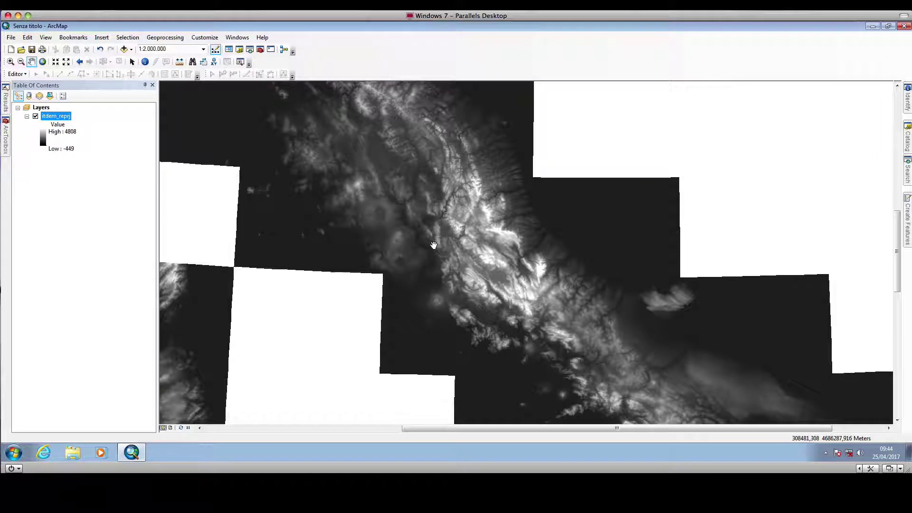
scroll(434, 246, down, 3)
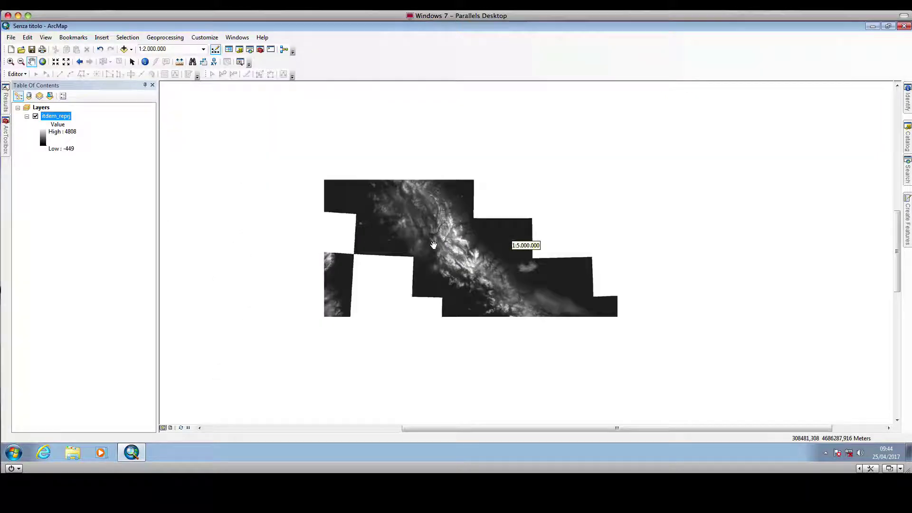
scroll(460, 274, up, 3)
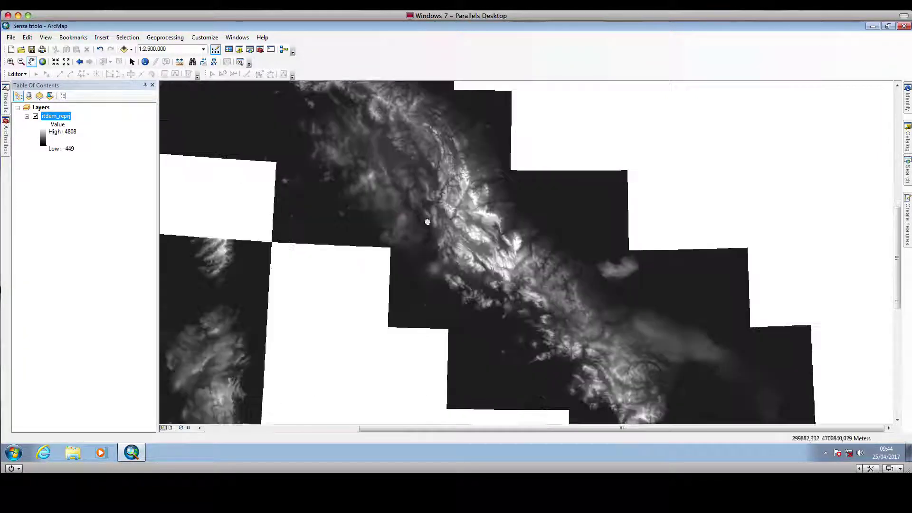
drag(460, 275, 459, 216)
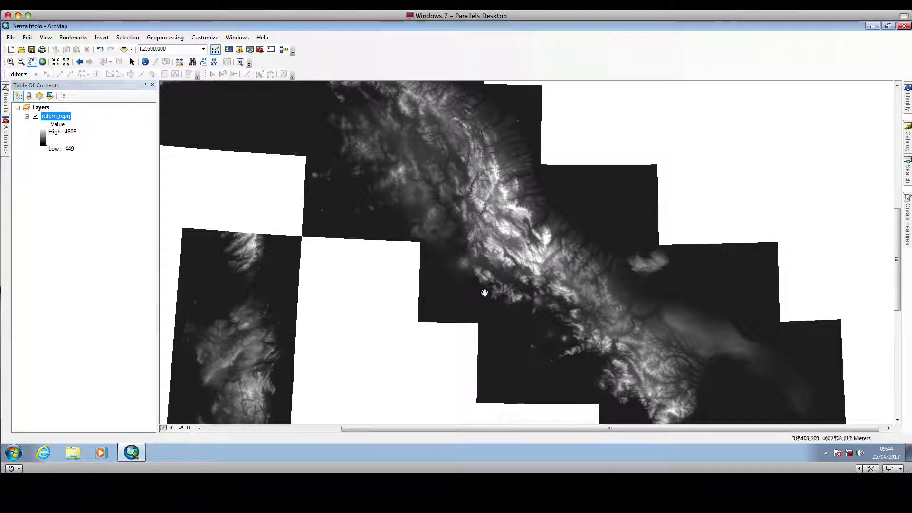
drag(491, 291, 457, 264)
drag(381, 170, 403, 224)
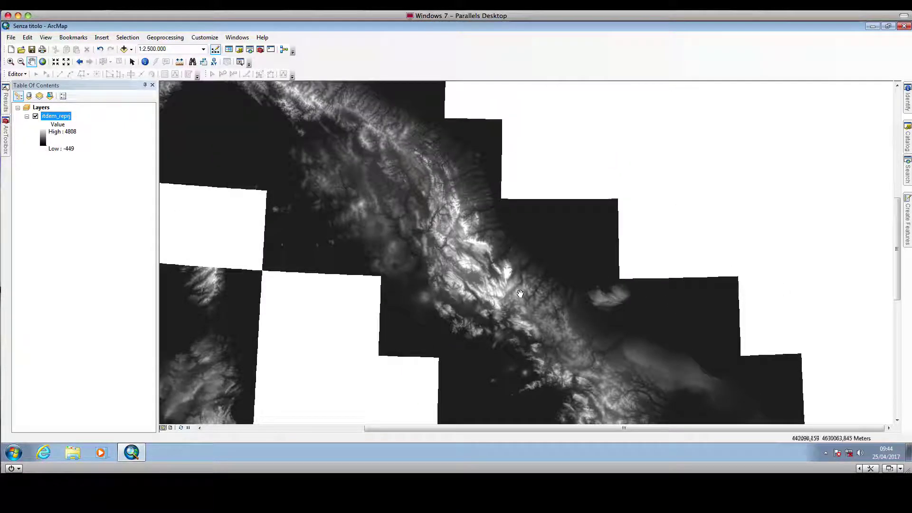
Step: Move south past Calabria and zoom onto Sicily at 1:1.250.000
drag(520, 294, 558, 259)
drag(622, 406, 505, 195)
drag(473, 308, 440, 255)
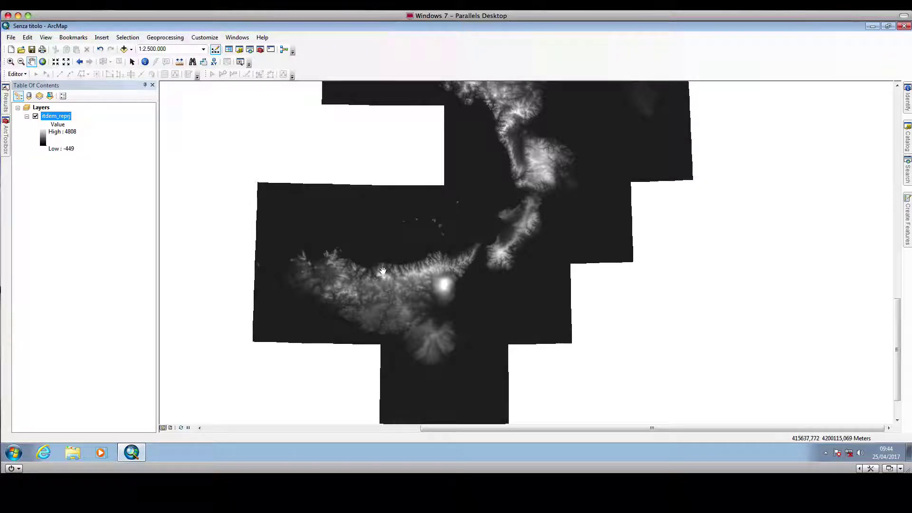
drag(382, 271, 451, 240)
scroll(453, 239, up, 2)
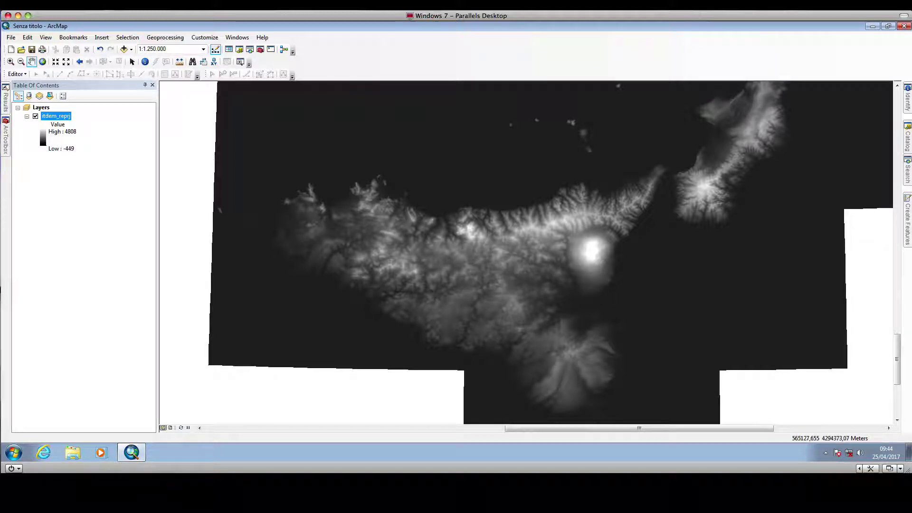
click(698, 5)
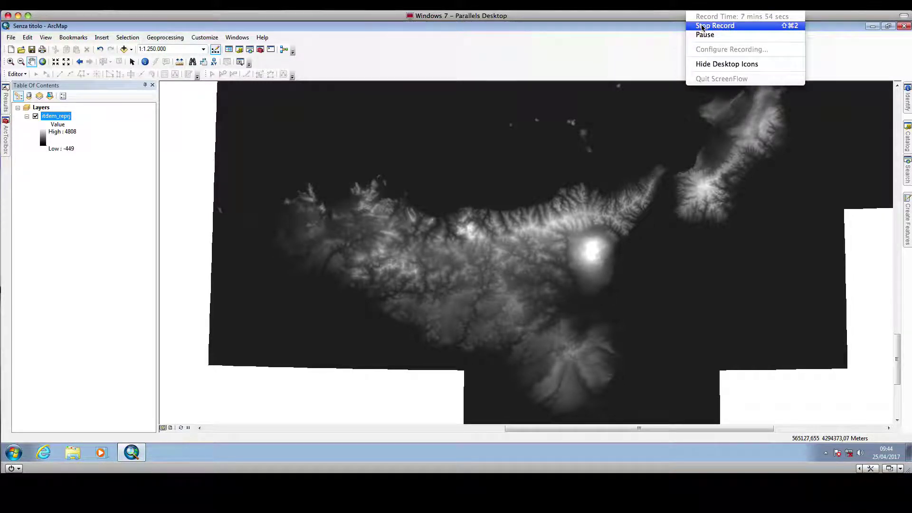